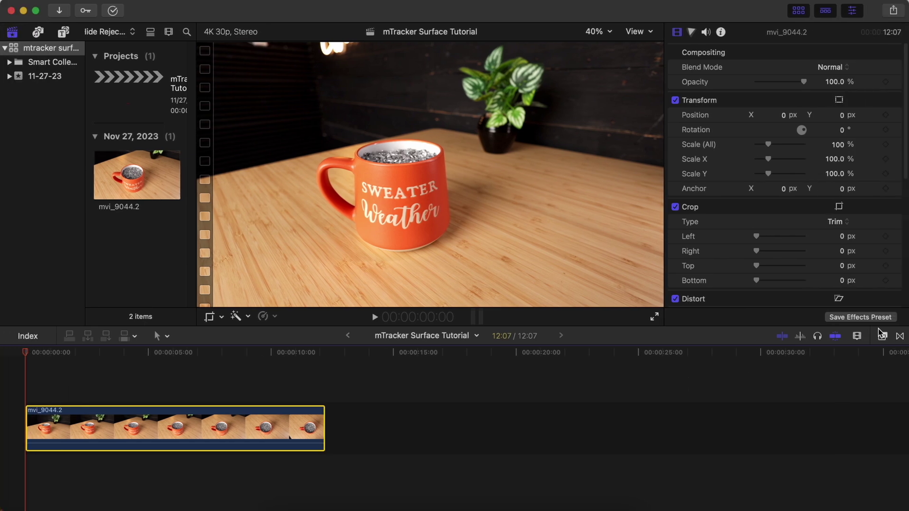
Apply the mTracker Surface effect to the mvi_9044.2 mug clip and move its tracker overlay aside
left_click(883, 337)
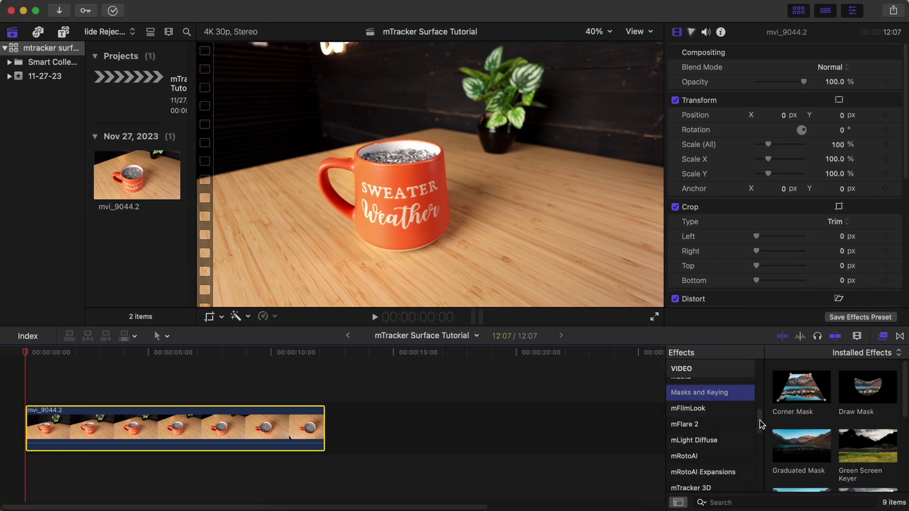
scroll(759, 422, "down", 3)
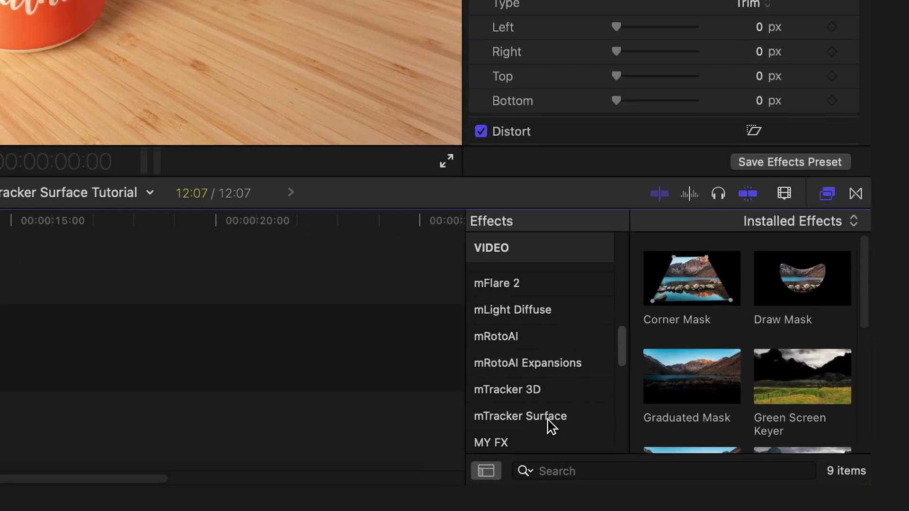
left_click(514, 417)
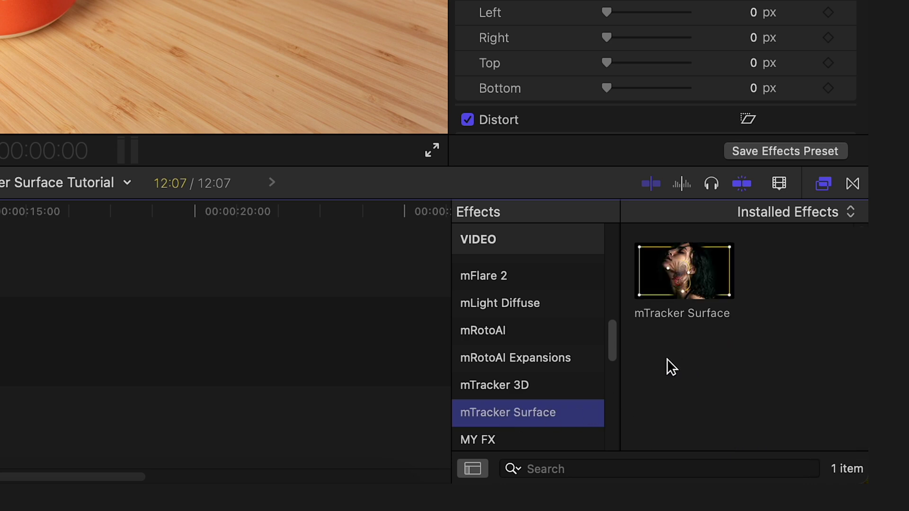
left_click_drag(689, 278, 0, 332)
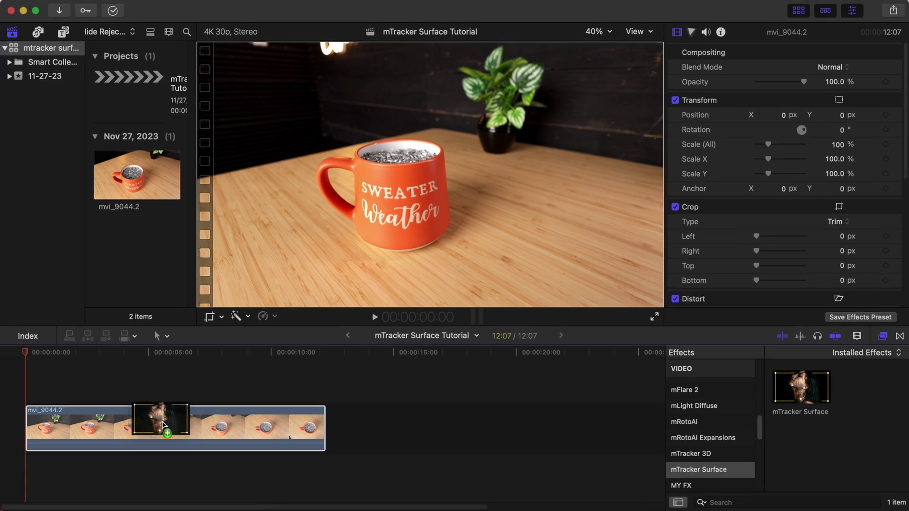
left_click_drag(162, 424, 161, 426)
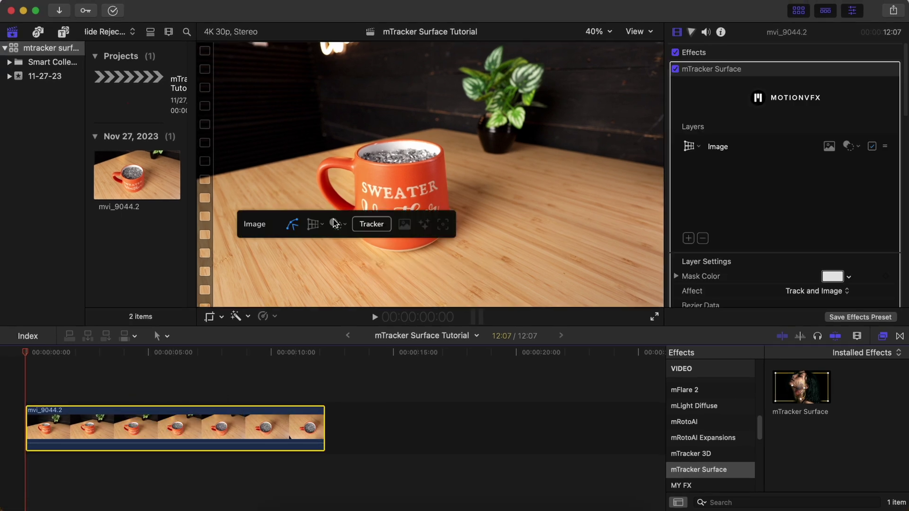
left_click_drag(369, 217, 323, 81)
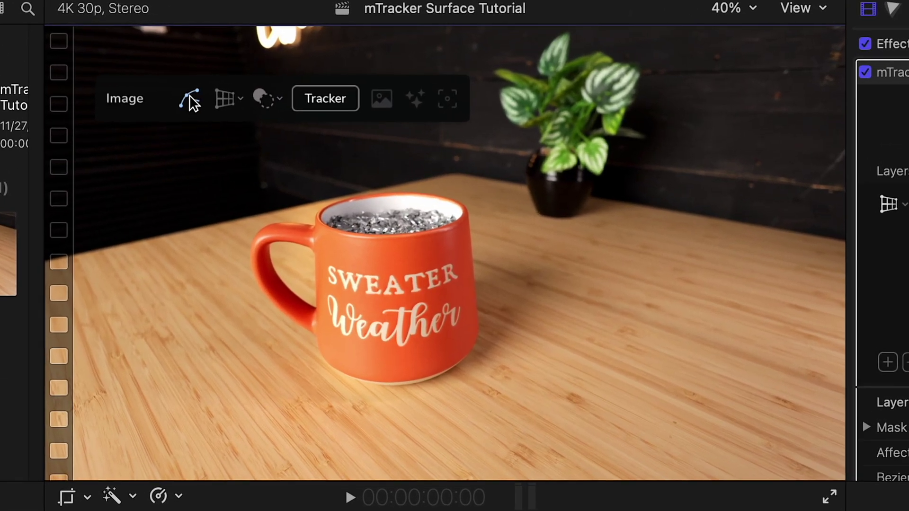
At 100% viewer zoom, draw a closed six-point Bezier shape around the mug's inner rim
left_click(755, 14)
left_click(770, 138)
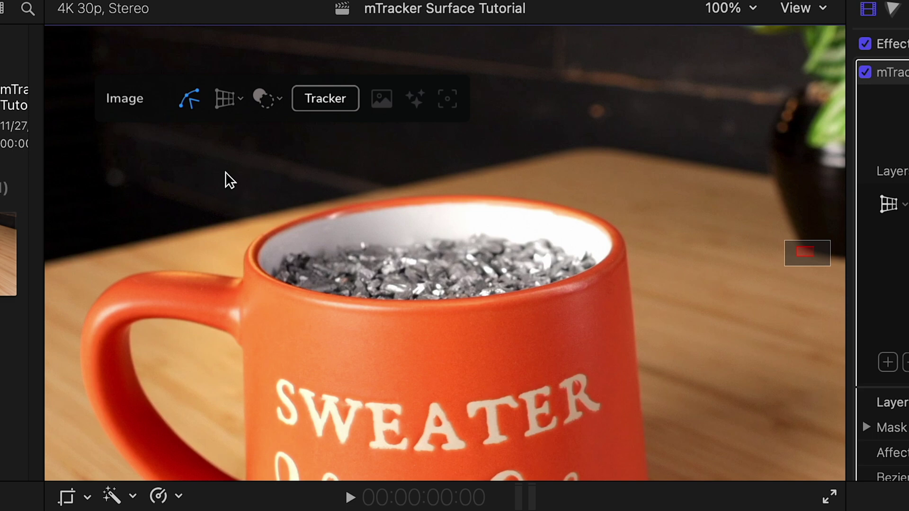
left_click(279, 276)
left_click(352, 249)
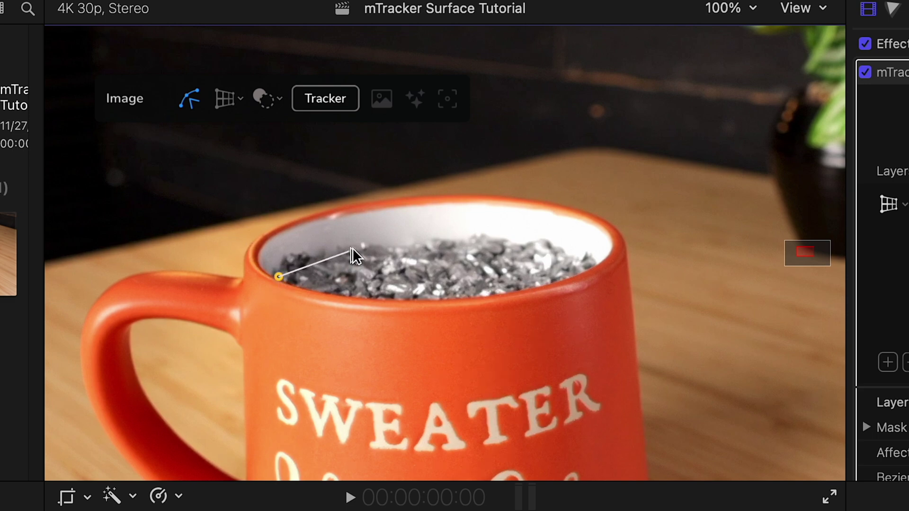
left_click(495, 240)
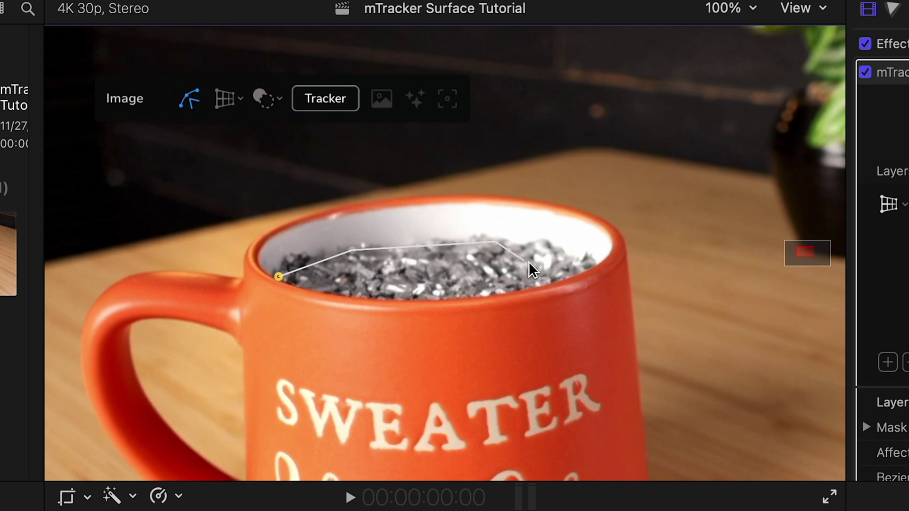
left_click(595, 263)
left_click(519, 288)
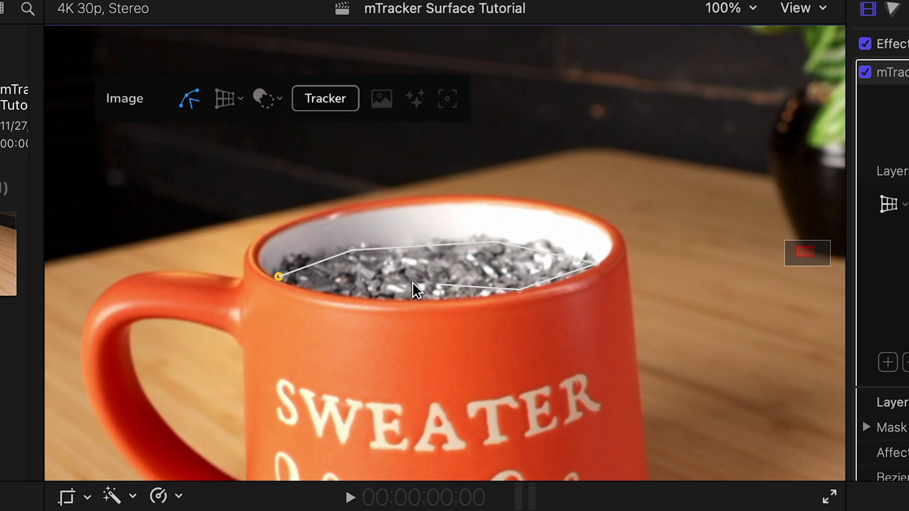
left_click(362, 295)
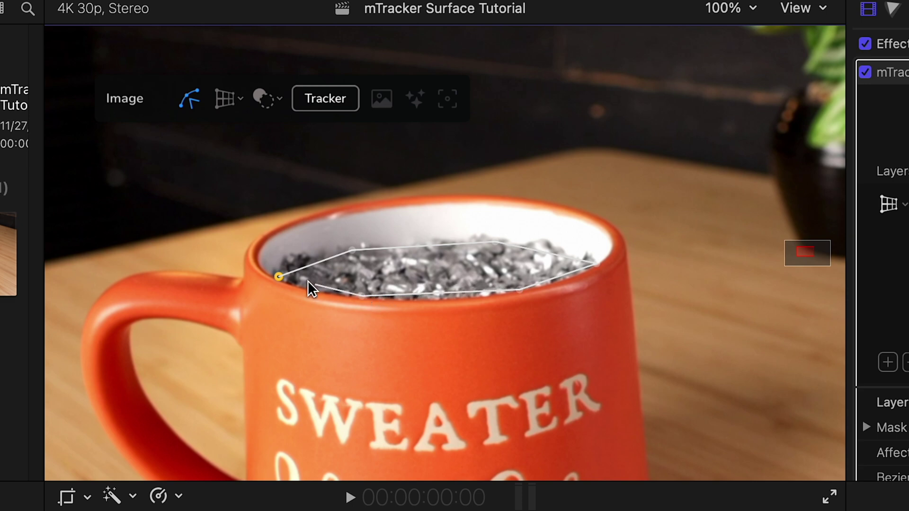
left_click(279, 276)
Nudge the left, front and front-left rim points so the shape follows the inner rim
left_click_drag(279, 276, 279, 273)
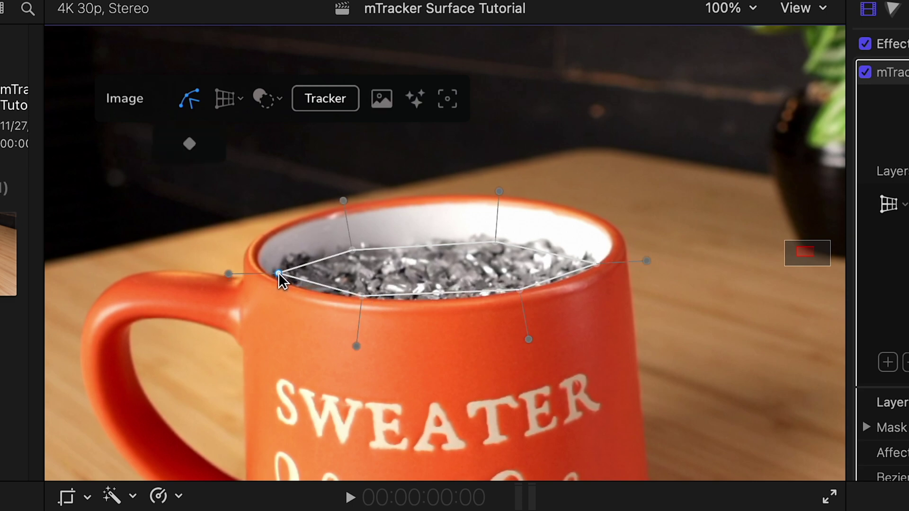
left_click(593, 263)
left_click_drag(519, 291, 516, 288)
left_click_drag(362, 296, 360, 294)
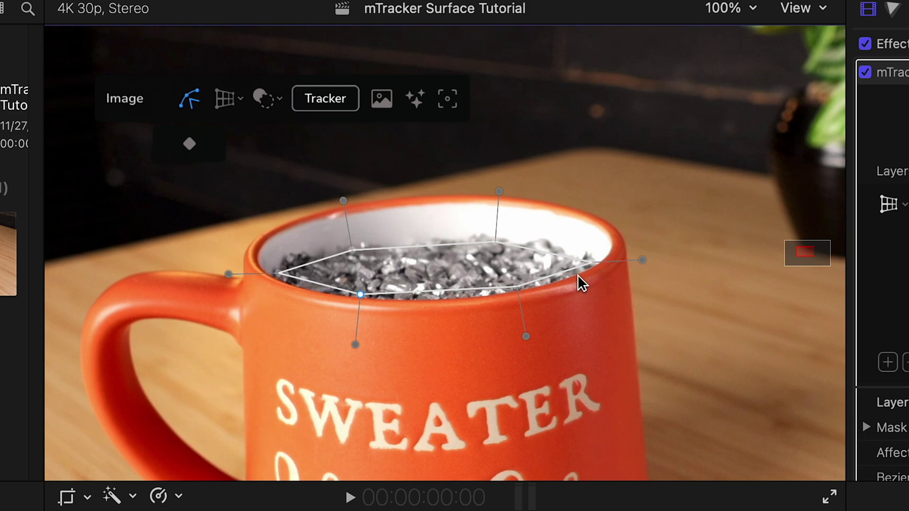
Track the rim shape forward through the mug clip using Tracker's Track Forward
left_click(333, 103)
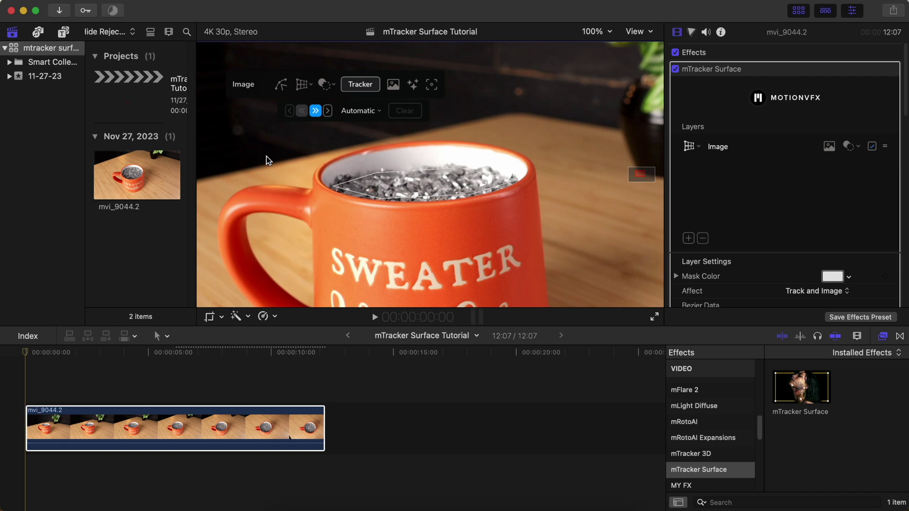
left_click(316, 113)
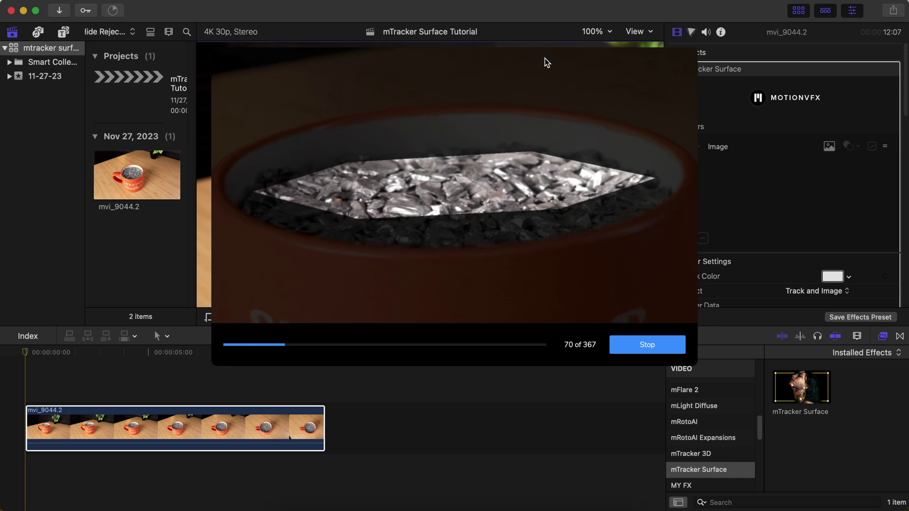
left_click_drag(546, 62, 665, 92)
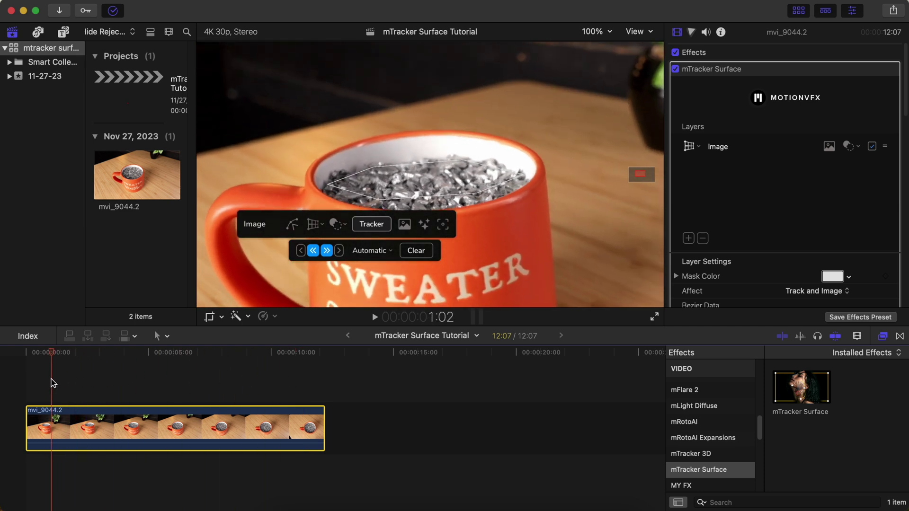
Add Untitled.mp4 after the mug clip and apply it as the mug tracker's drop-zone clip
left_click(286, 504)
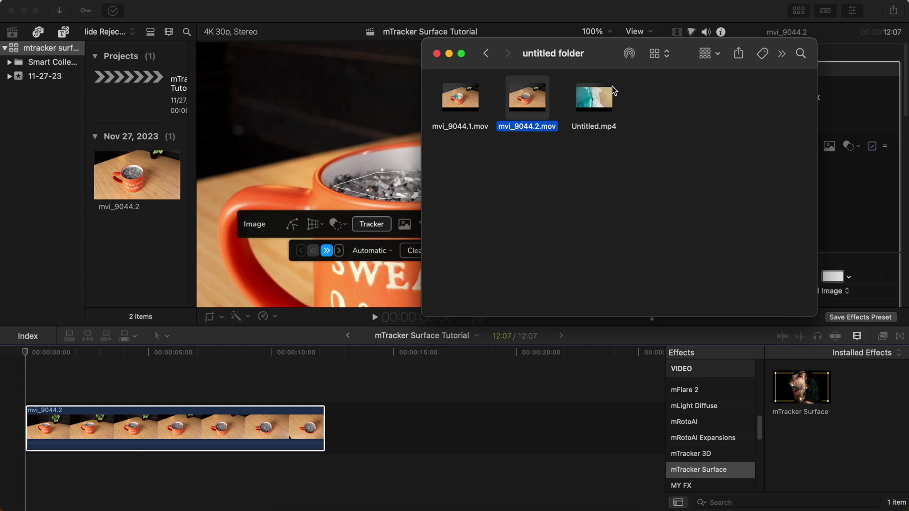
left_click_drag(611, 101, 350, 437)
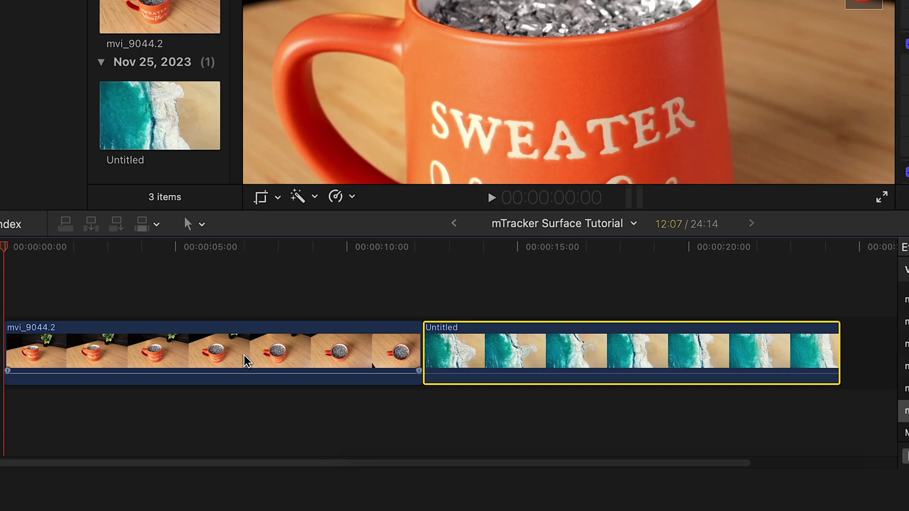
left_click(199, 435)
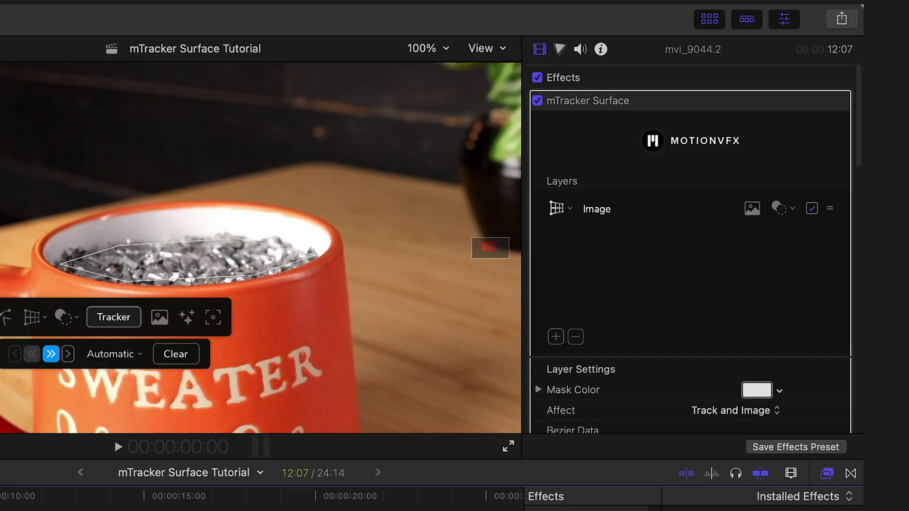
scroll(703, 292, "down", 5)
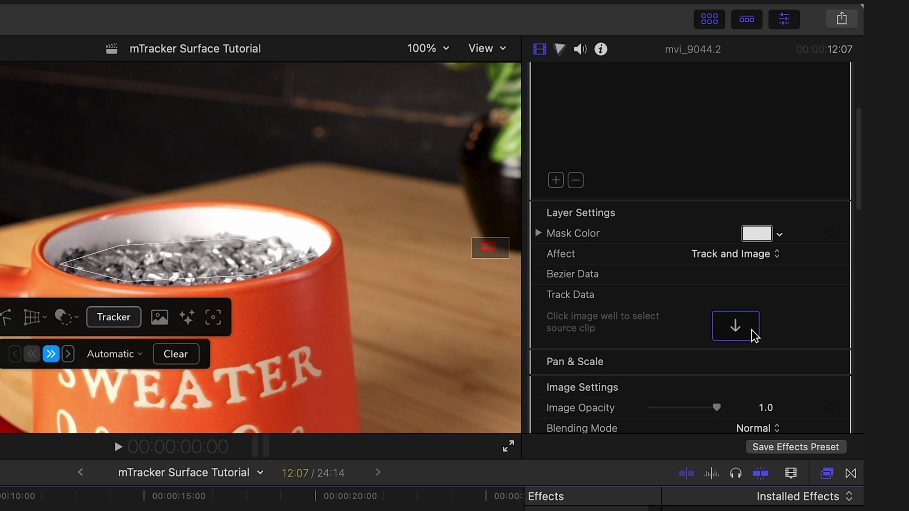
left_click(742, 328)
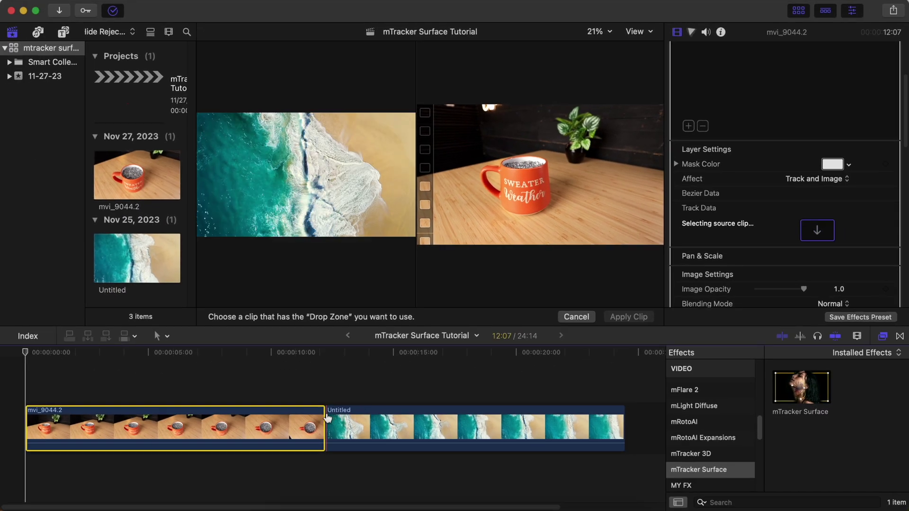
left_click(328, 418)
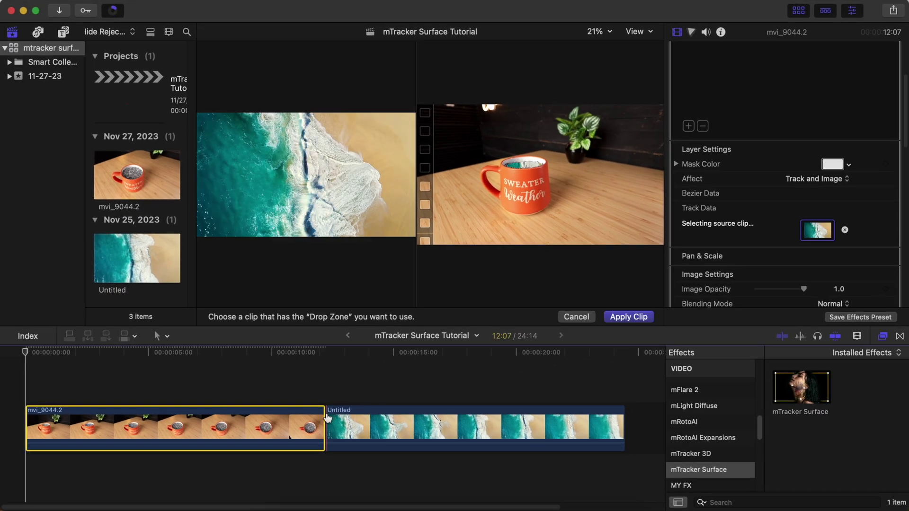
left_click(631, 317)
left_click_drag(320, 218, 201, 87)
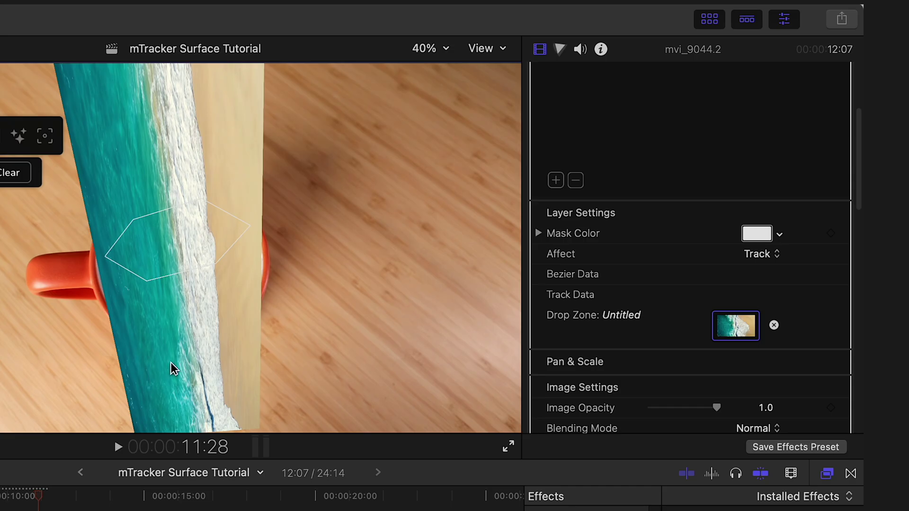
Squash the beach image to about 29% Scale Y and 108.06% Scale All, then stop playback
scroll(665, 361, "down", 4)
left_click(594, 326)
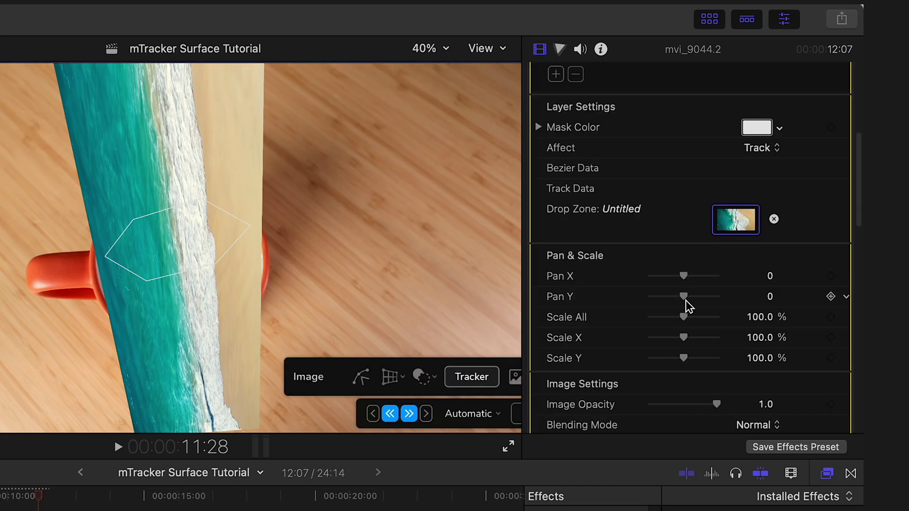
left_click_drag(683, 358, 660, 355)
left_click_drag(683, 296, 692, 321)
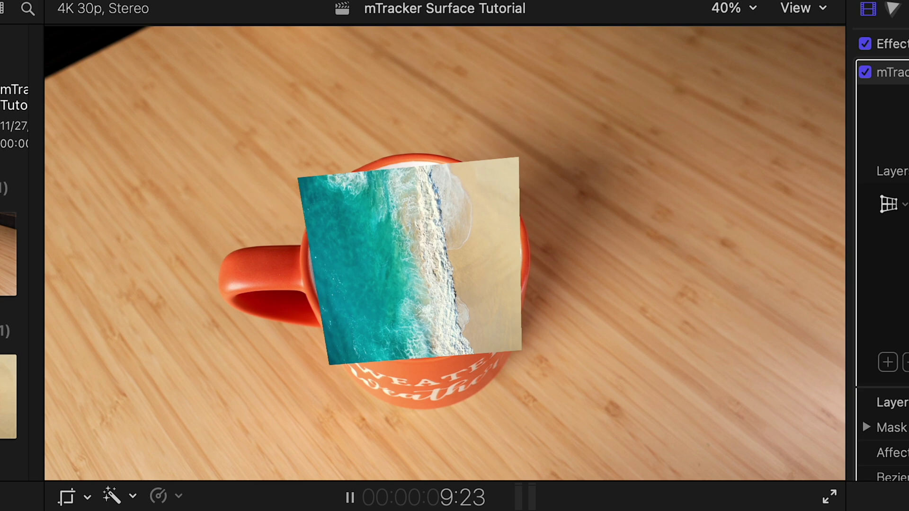
key("space")
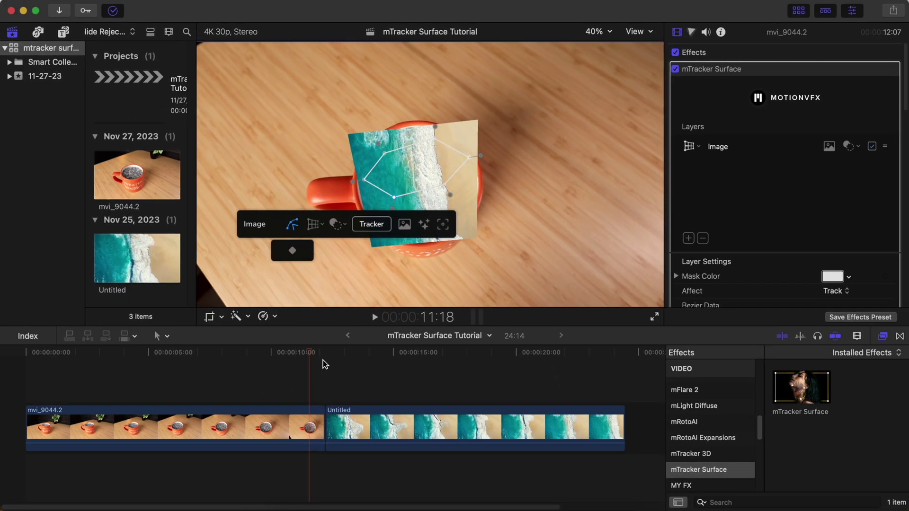
Apply a Shape Mask from Masks and Keying to the Untitled clip and drag it into a circle
scroll(338, 438, "right", 5)
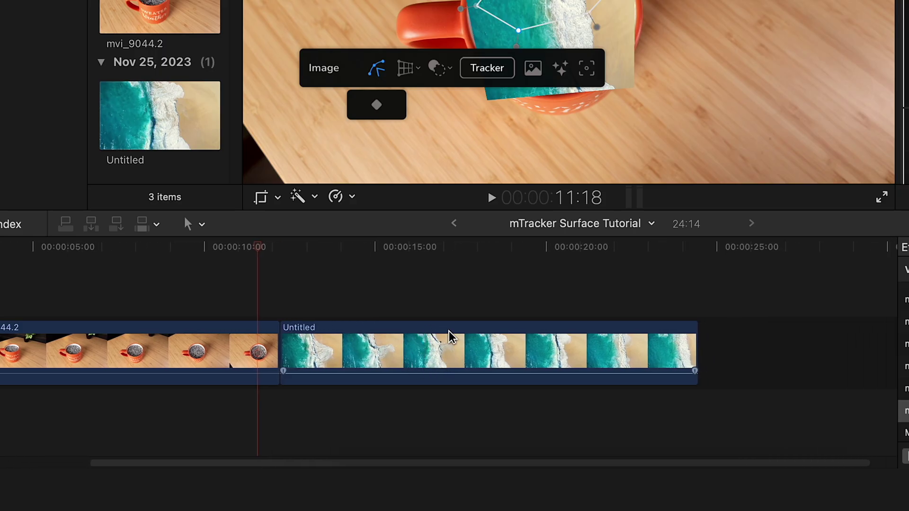
left_click(450, 336)
scroll(669, 347, "up", 3)
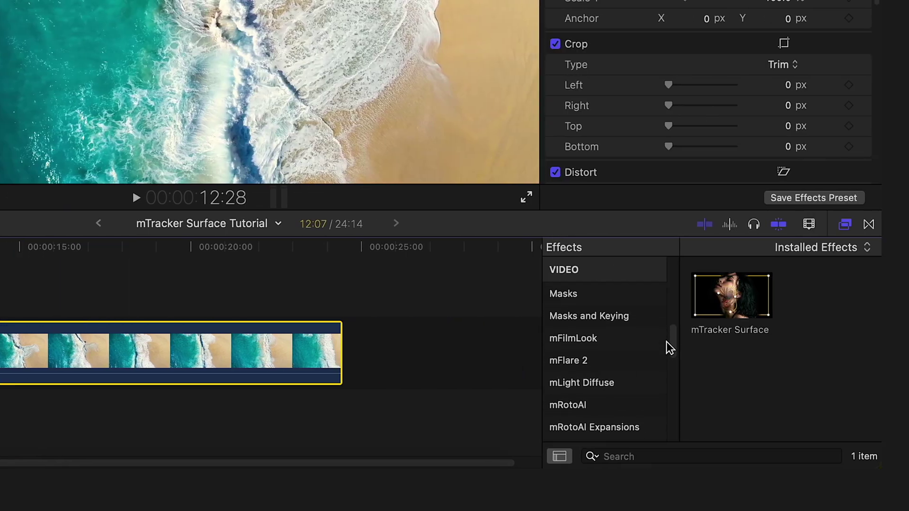
scroll(670, 348, "up", 2)
left_click(615, 361)
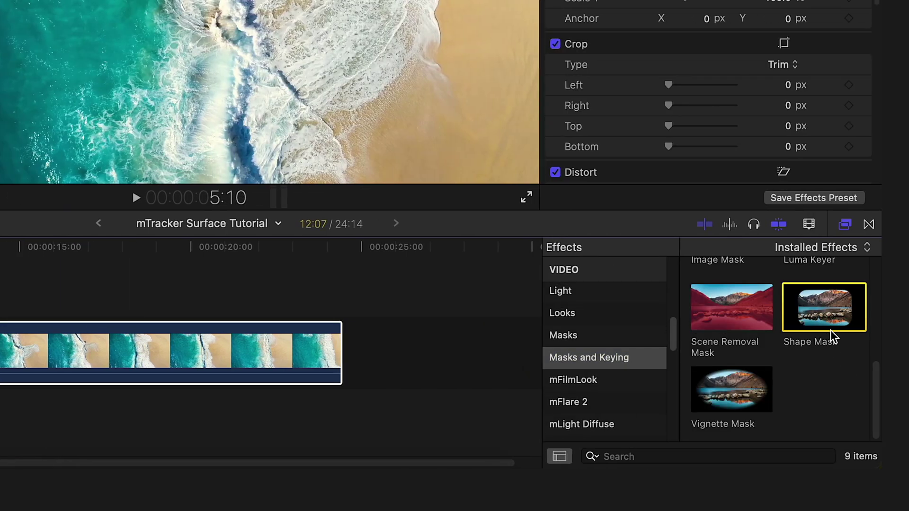
left_click_drag(834, 308, 168, 340)
left_click_drag(397, 418, 379, 424)
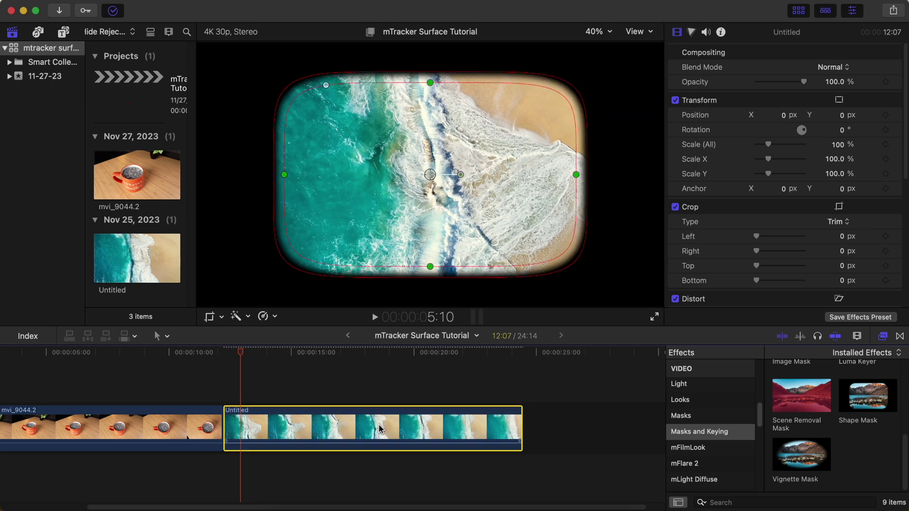
left_click_drag(227, 176, 318, 176)
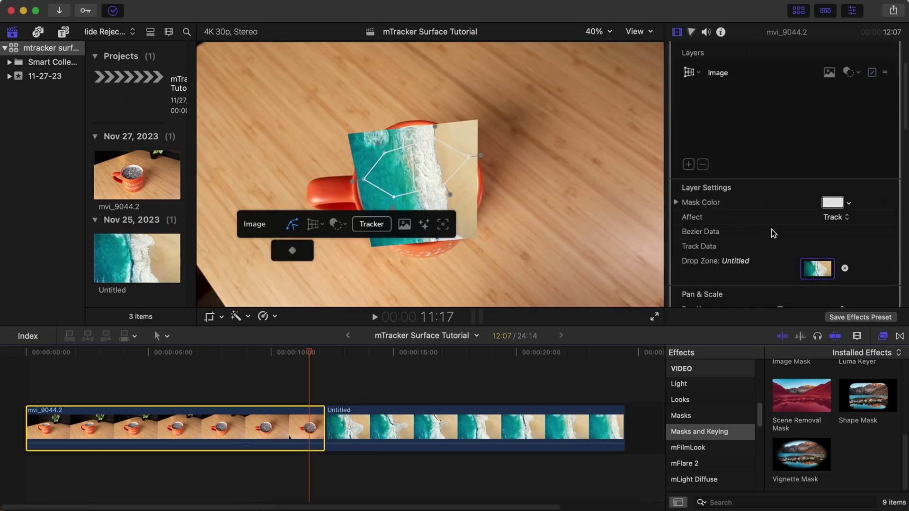
Reapply the circle-masked Untitled clip to the drop zone, then play forward and in reverse to check
scroll(773, 233, "down", 2)
left_click(817, 216)
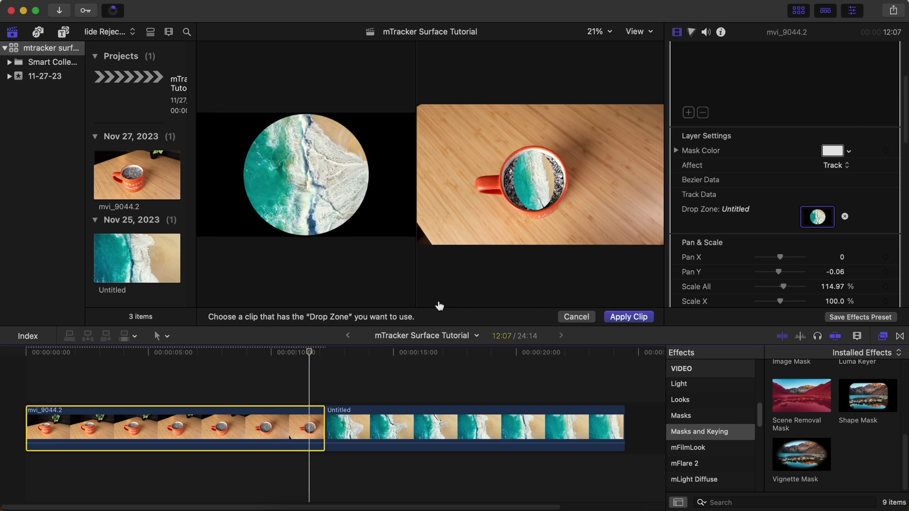
left_click(628, 317)
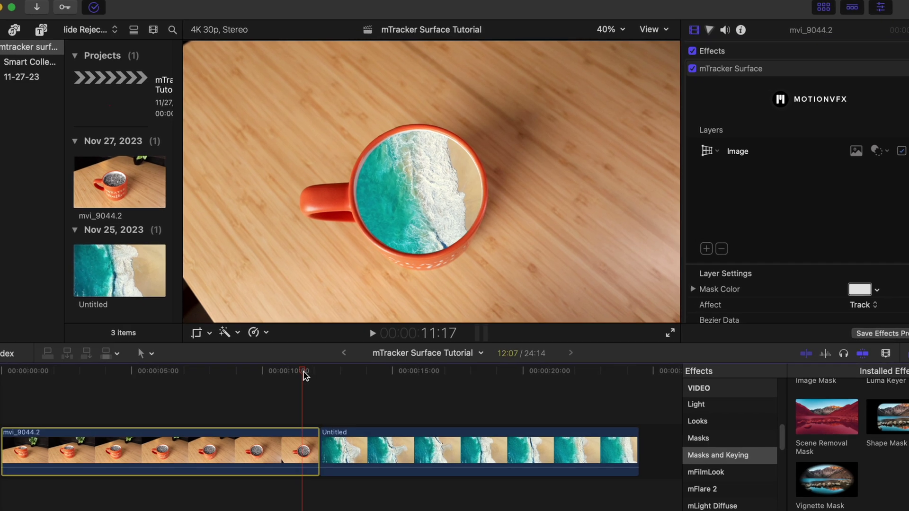
key("space")
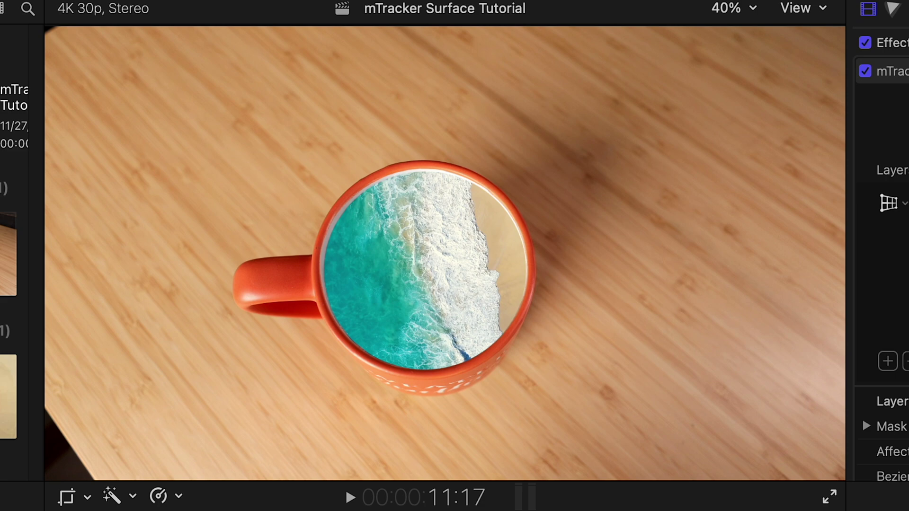
key("j")
key("j")
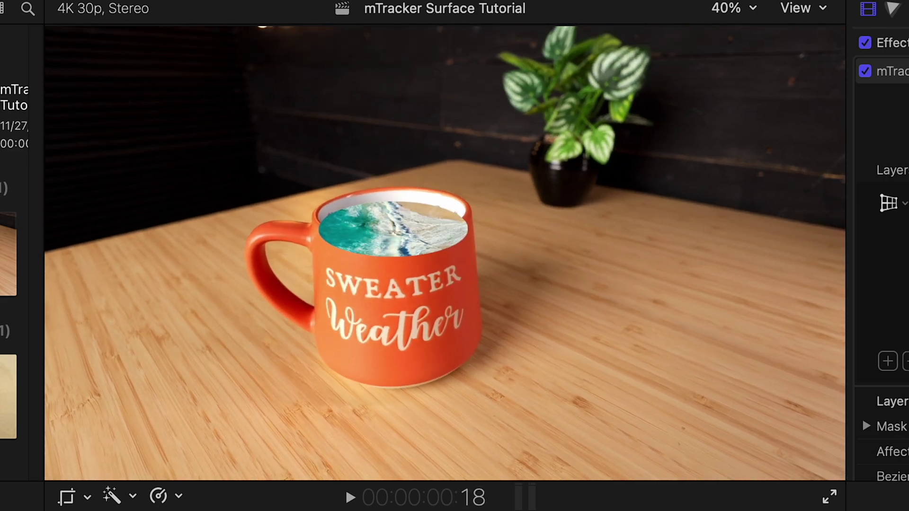
Switch the viewer zoom to 100% then 50%, and show the mRotoAI category in the Effects browser
left_click(733, 8)
left_click(755, 138)
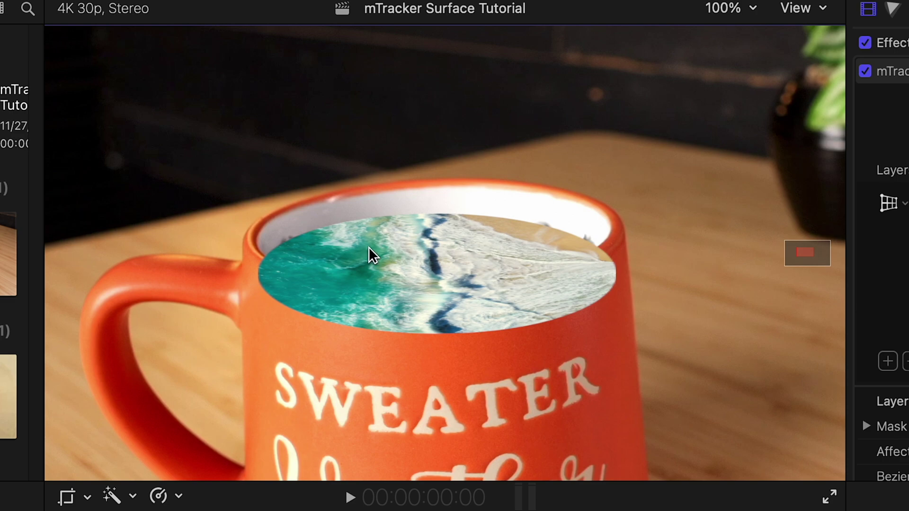
left_click(739, 10)
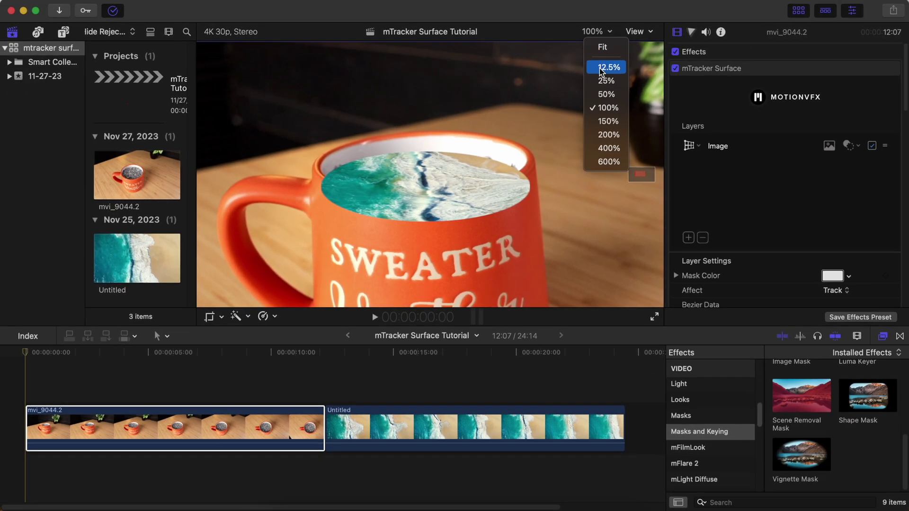
left_click(607, 98)
scroll(761, 422, "down", 2)
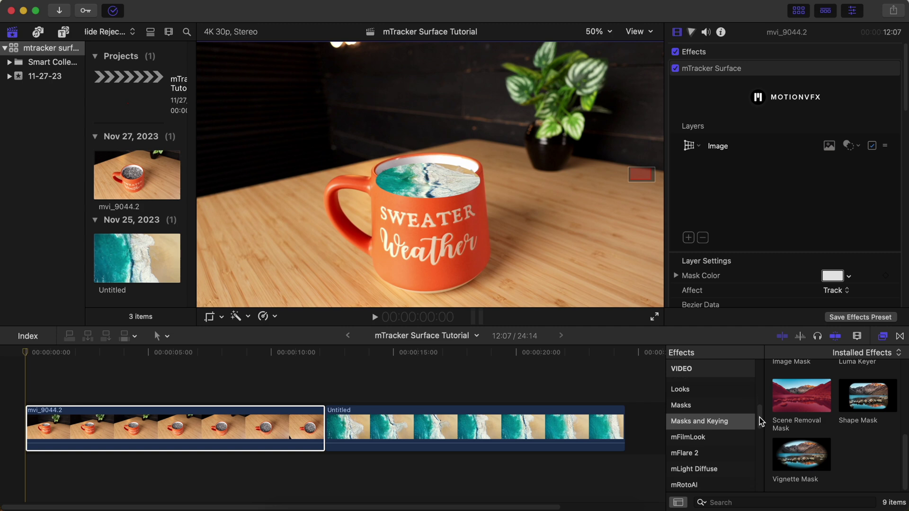
scroll(761, 425, "down", 5)
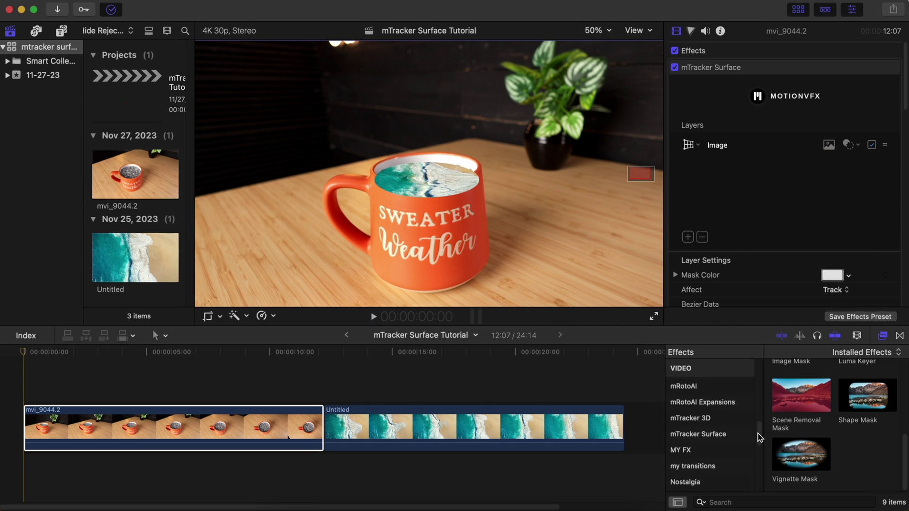
left_click(698, 387)
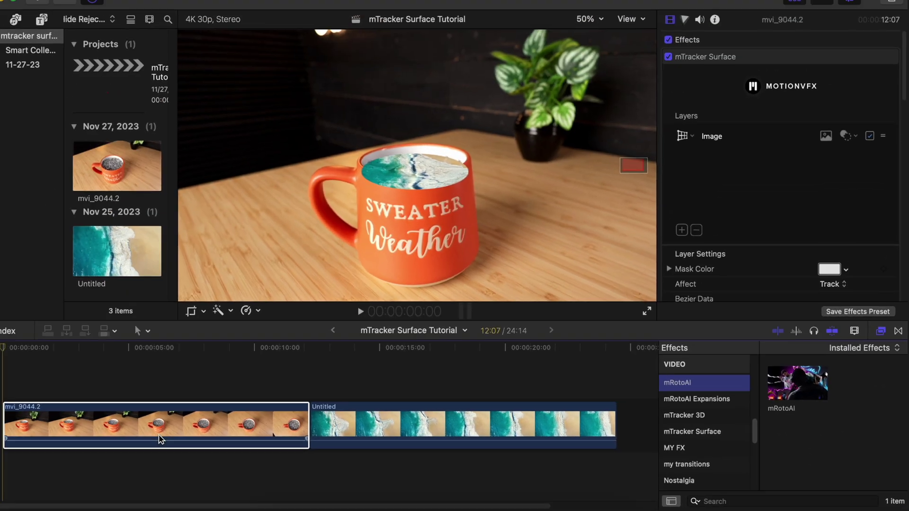
Copy and paste the mvi_9044.2 clip, then delete mTracker Surface from the duplicate
left_click(178, 442)
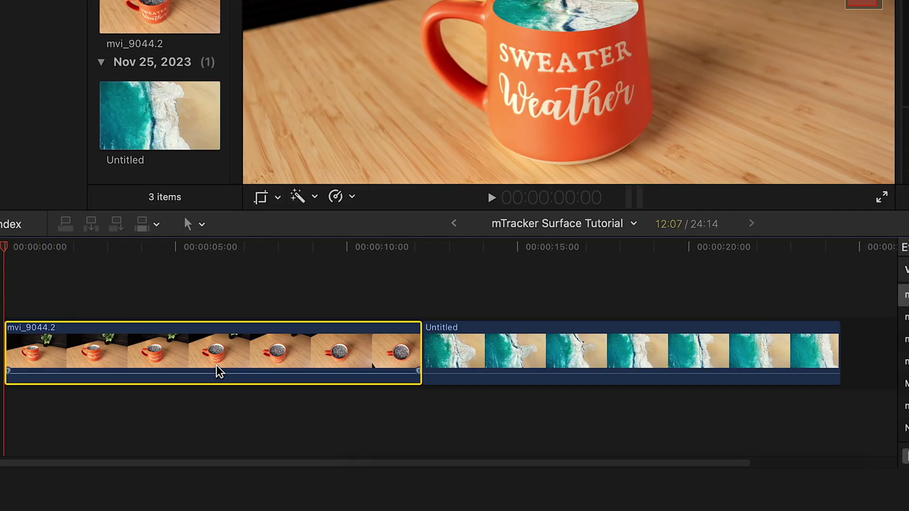
key("super+c")
key("super+v")
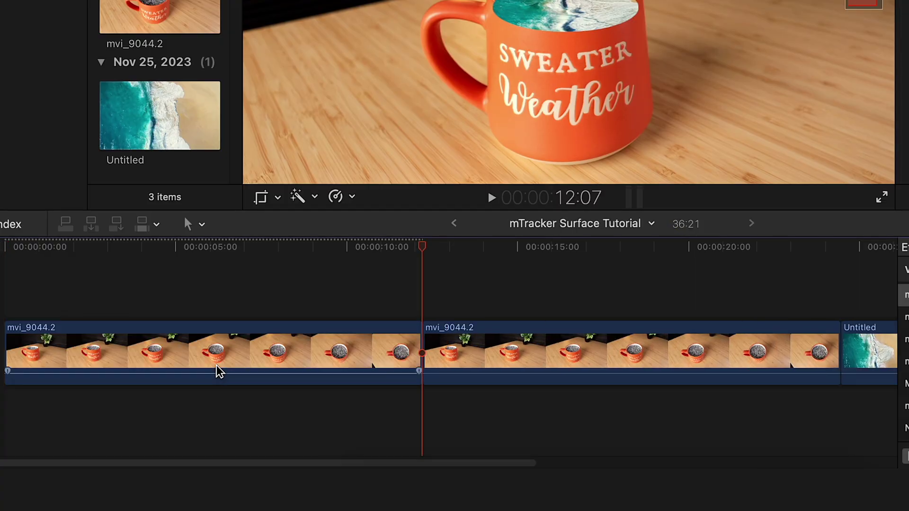
left_click(586, 351)
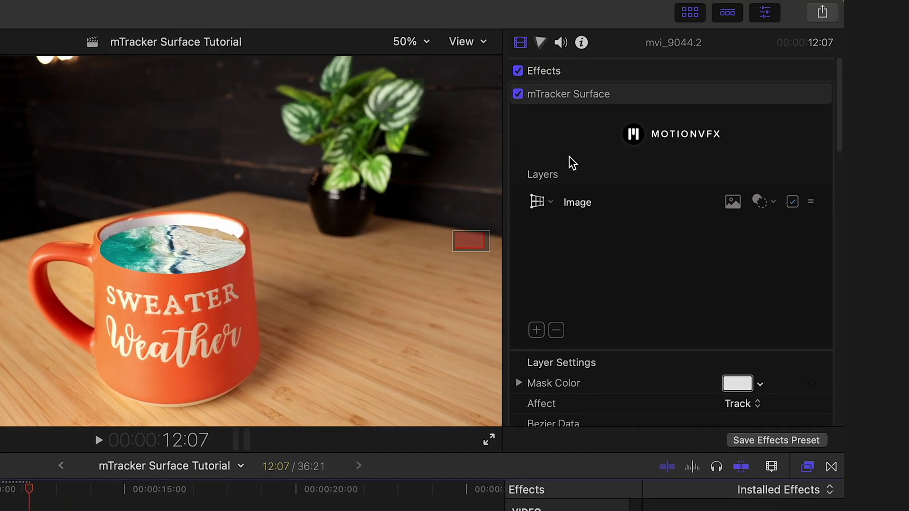
left_click(595, 89)
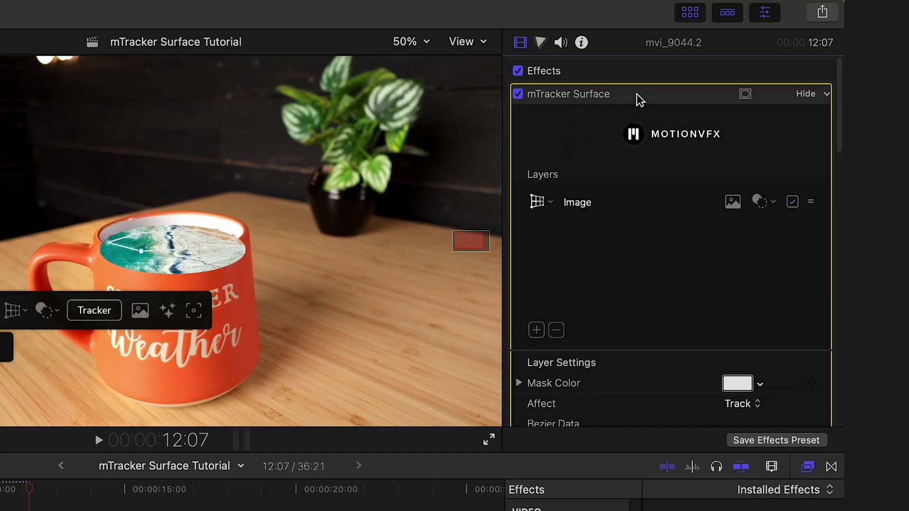
key("Delete")
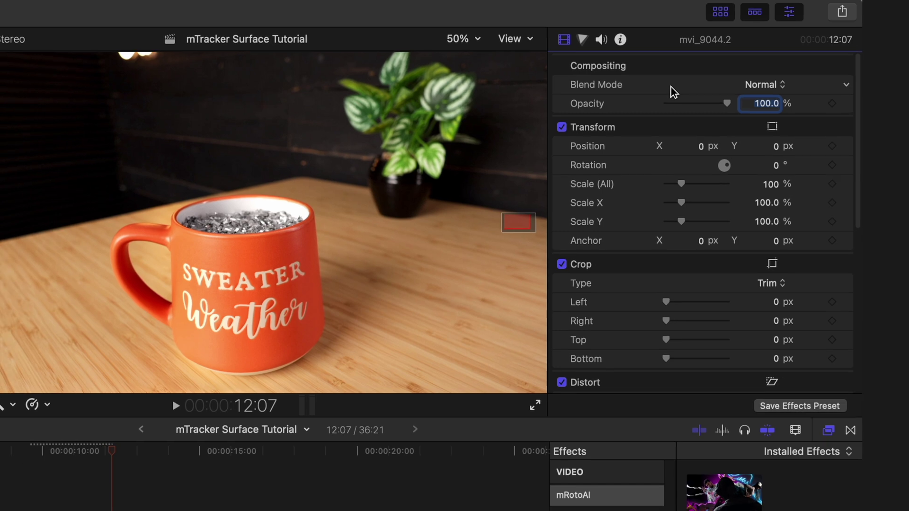
Apply mRotoAI to the duplicate, paint a mask over the mug's rocks, and lift it above the original
left_click_drag(314, 362, 334, 368)
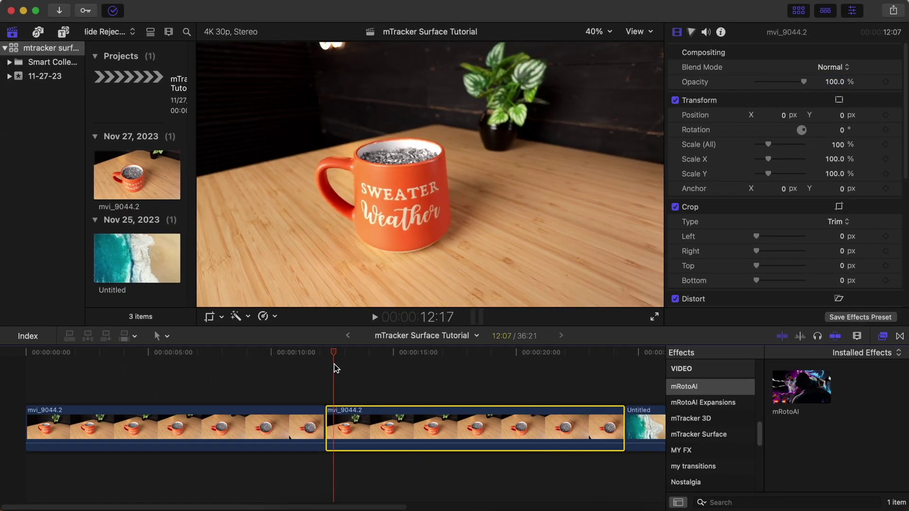
left_click_drag(804, 393, 447, 433)
left_click_drag(454, 360, 611, 362)
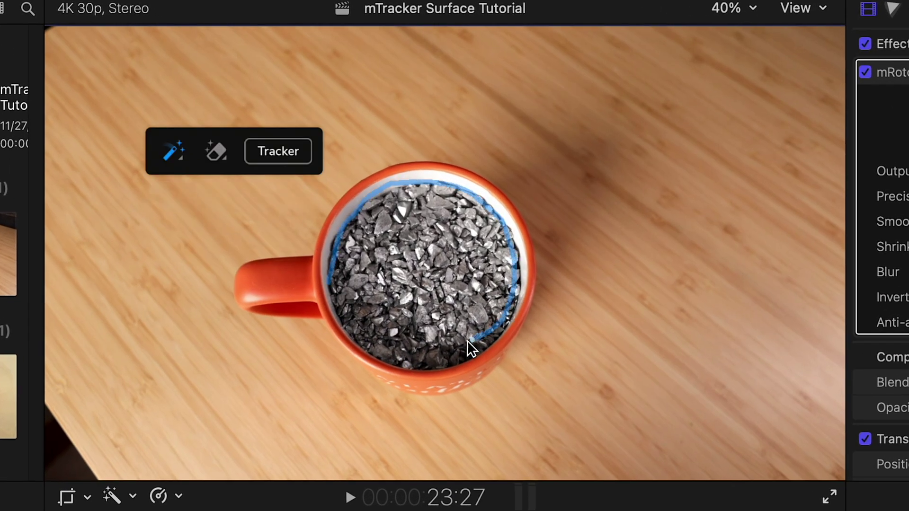
left_click_drag(333, 285, 335, 286)
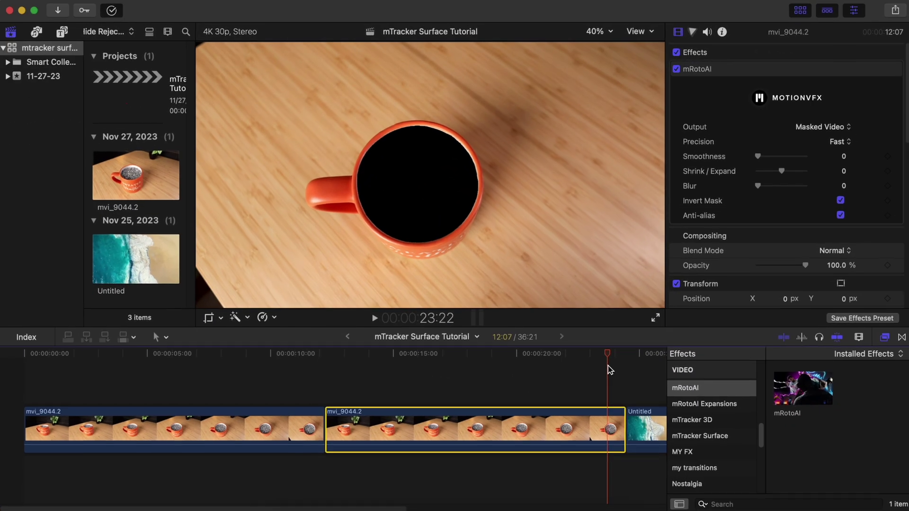
left_click_drag(535, 510, 98, 510)
Connect the masked duplicate above the original mug clip at the start, then park the playhead near 10:14
left_click_drag(239, 257, 238, 257)
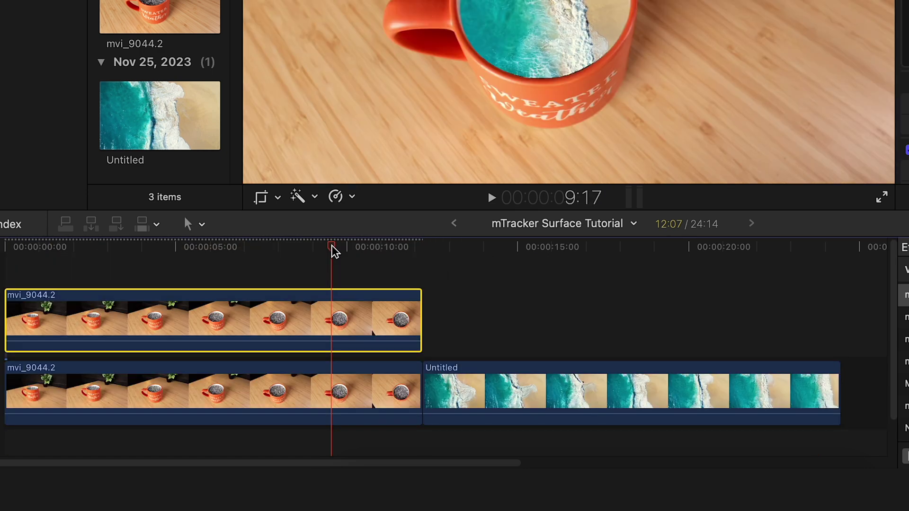
left_click(363, 259)
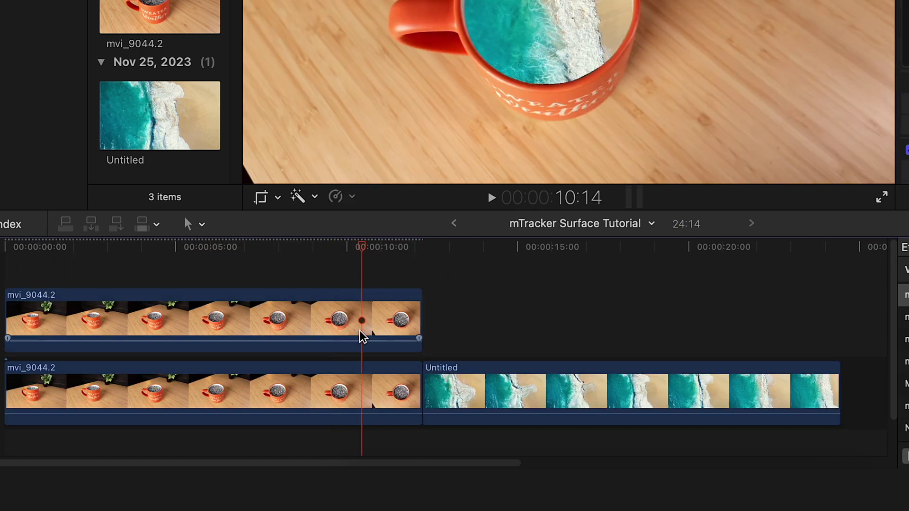
scroll(315, 376, "up", 3)
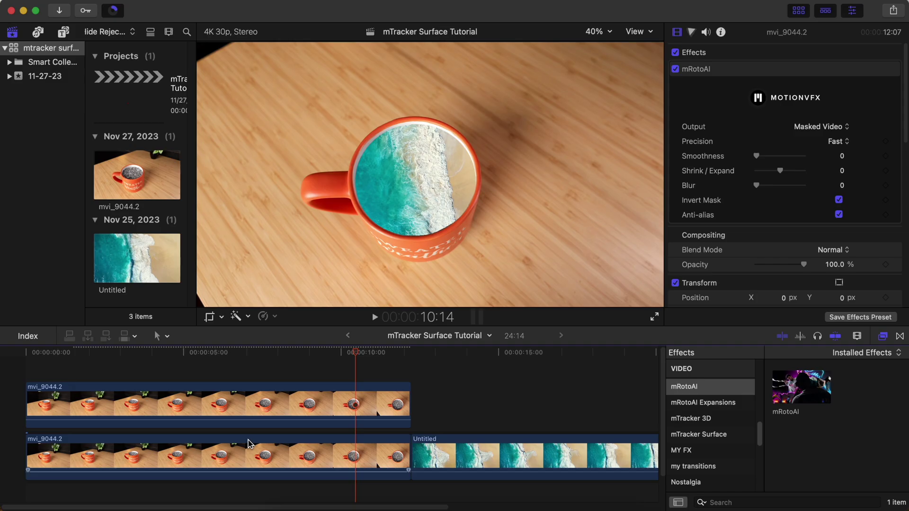